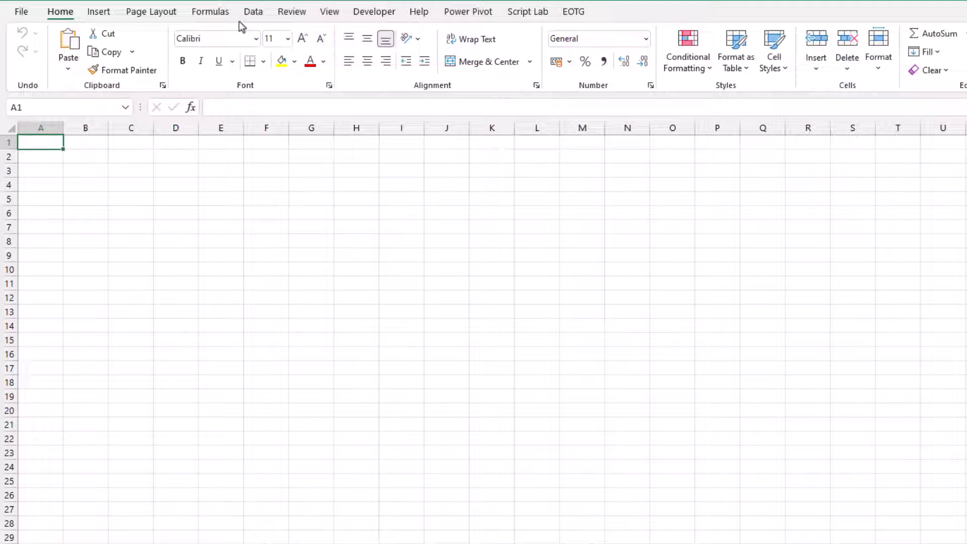
- Import the file list from the C:\Test Folder\PQ Sample Data folder with Get Data > From Folder
click(253, 13)
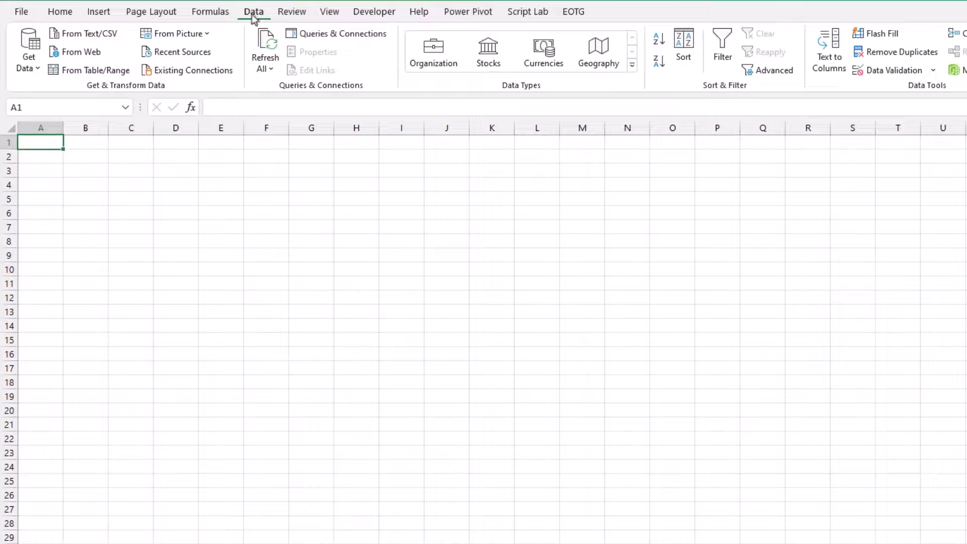
click(31, 64)
mouse_move(92, 93)
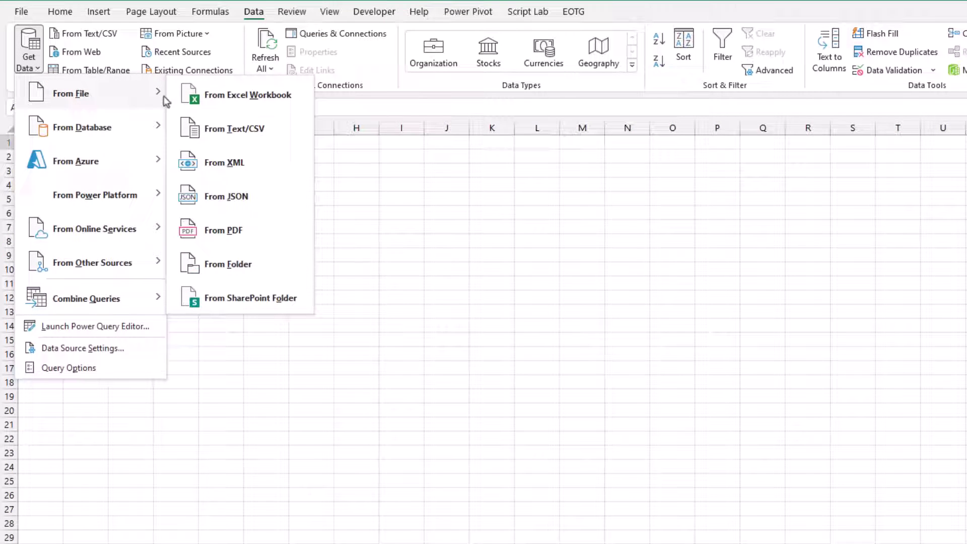
click(247, 266)
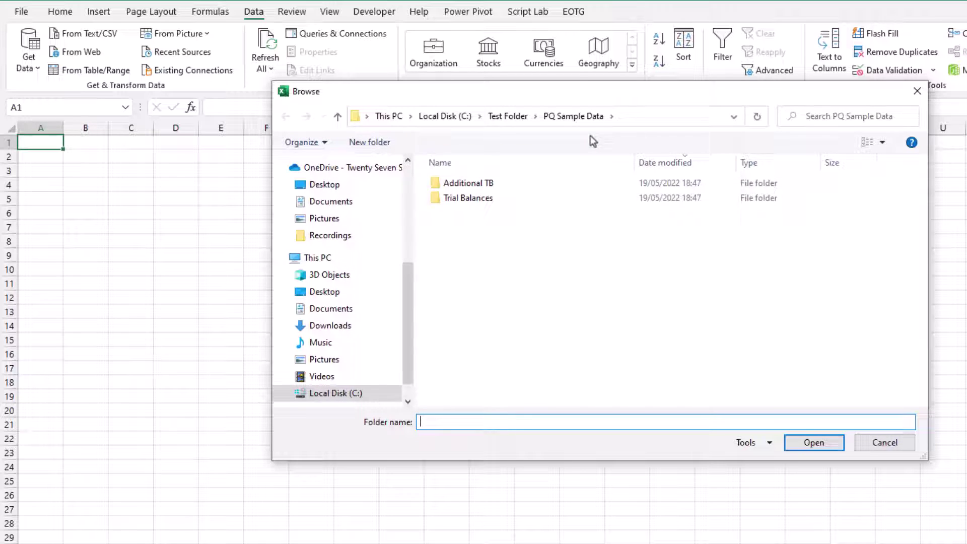
click(806, 444)
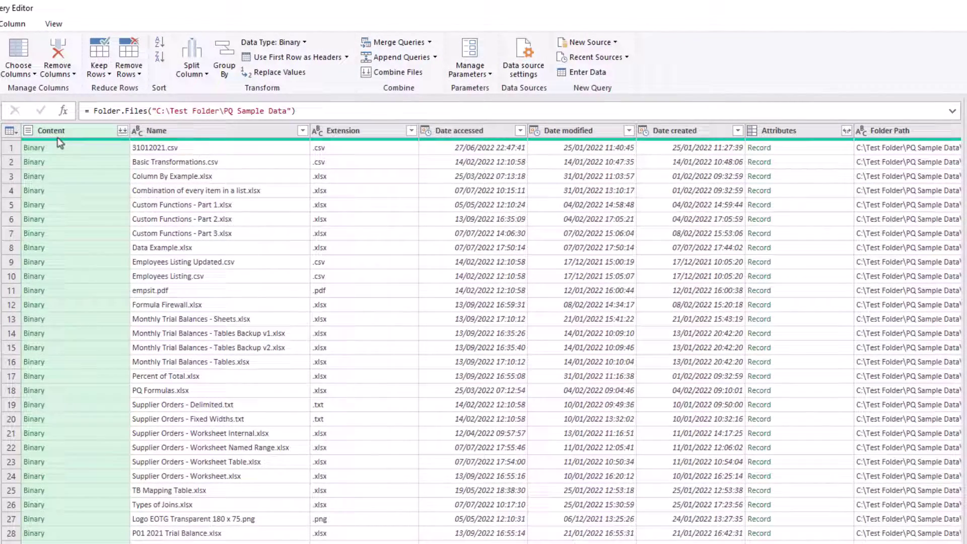
- Inspect the Name, Extension, Date accessed, Date modified and Date created columns
click(165, 132)
click(374, 134)
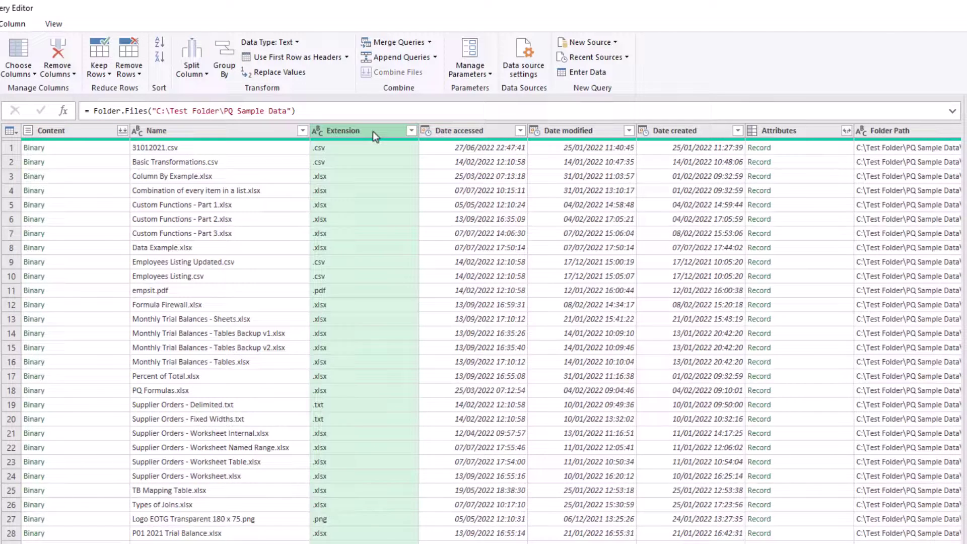
click(467, 135)
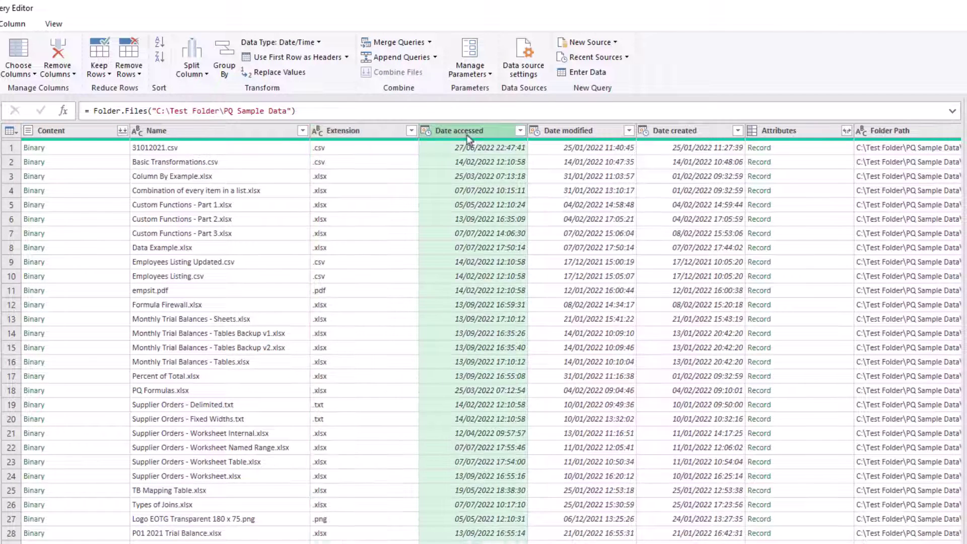
click(582, 132)
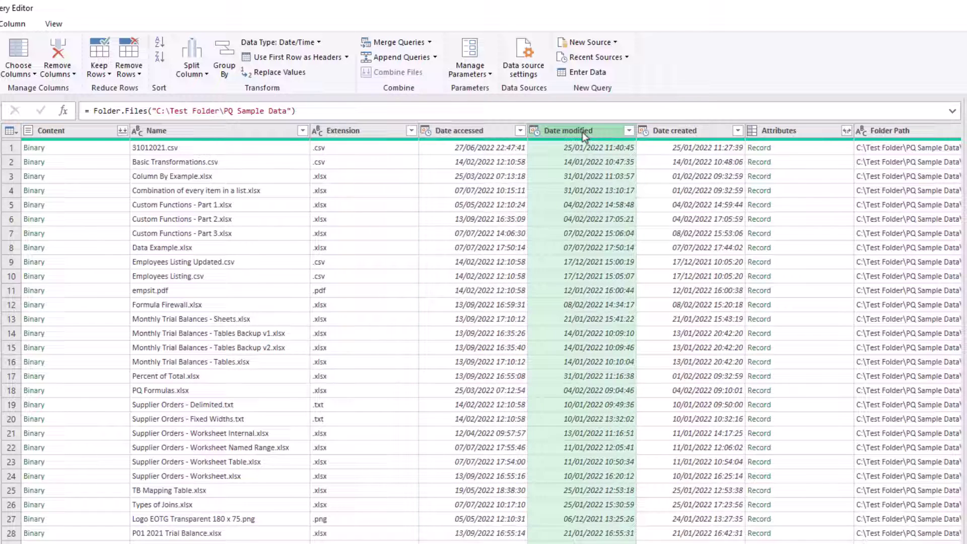
click(670, 130)
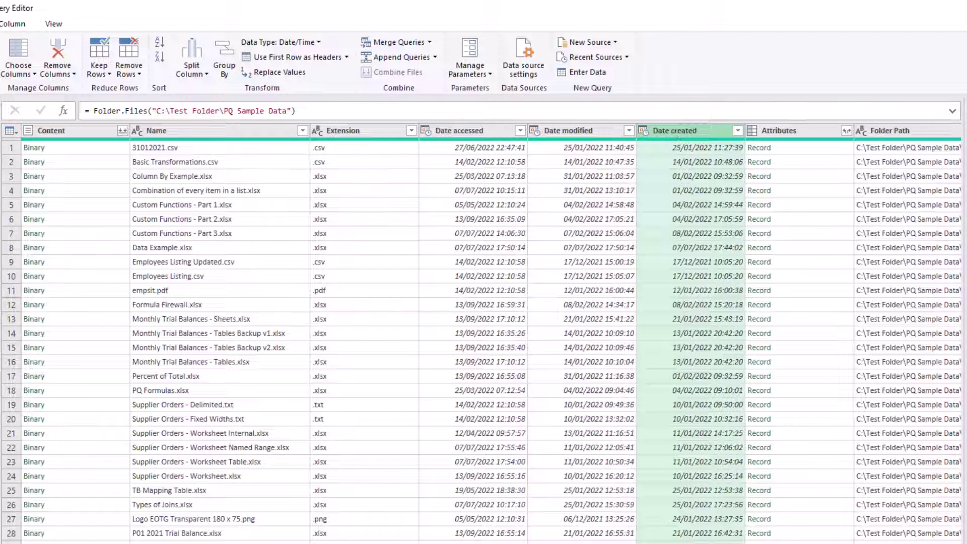
- Select the Folder Path column together with the Name column
scroll(754, 185, right, 3)
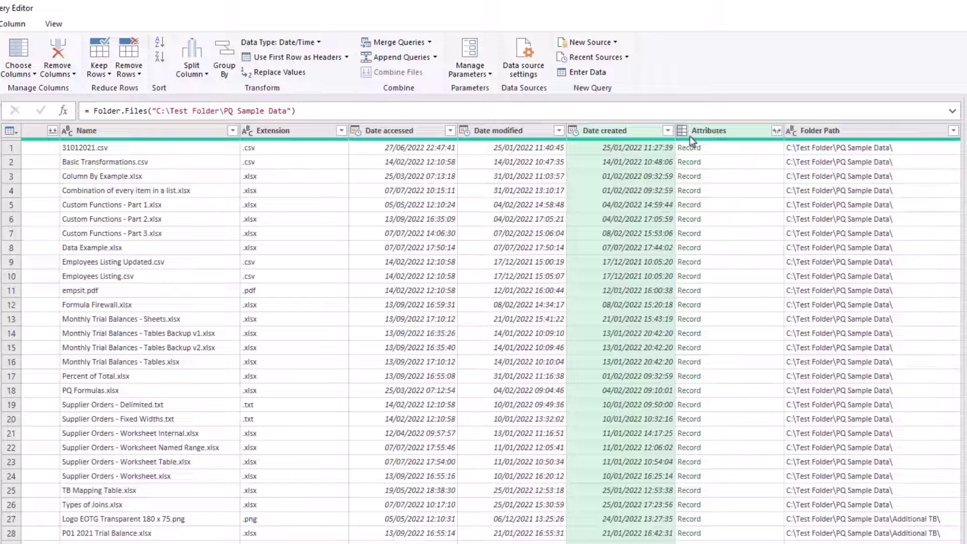
click(819, 132)
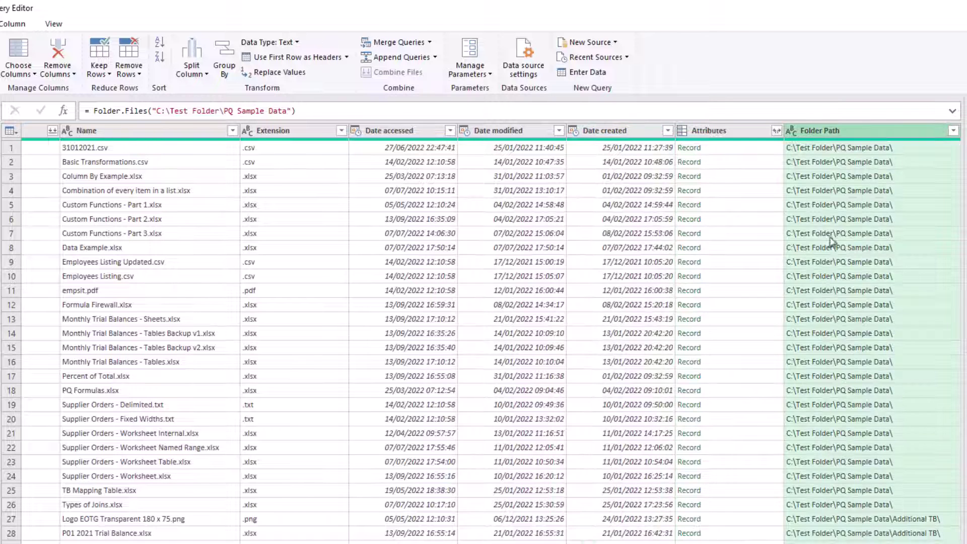
scroll(446, 415, left, 3)
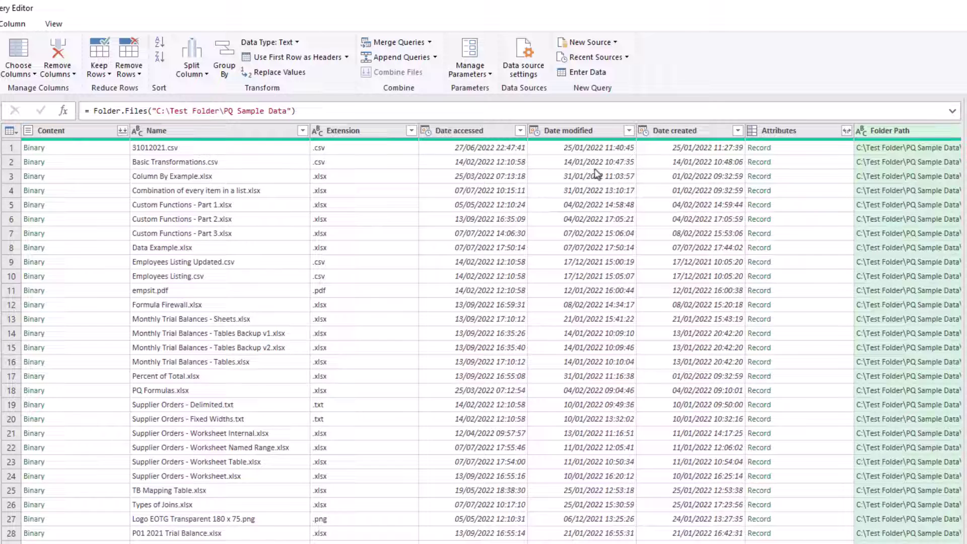
click(889, 132)
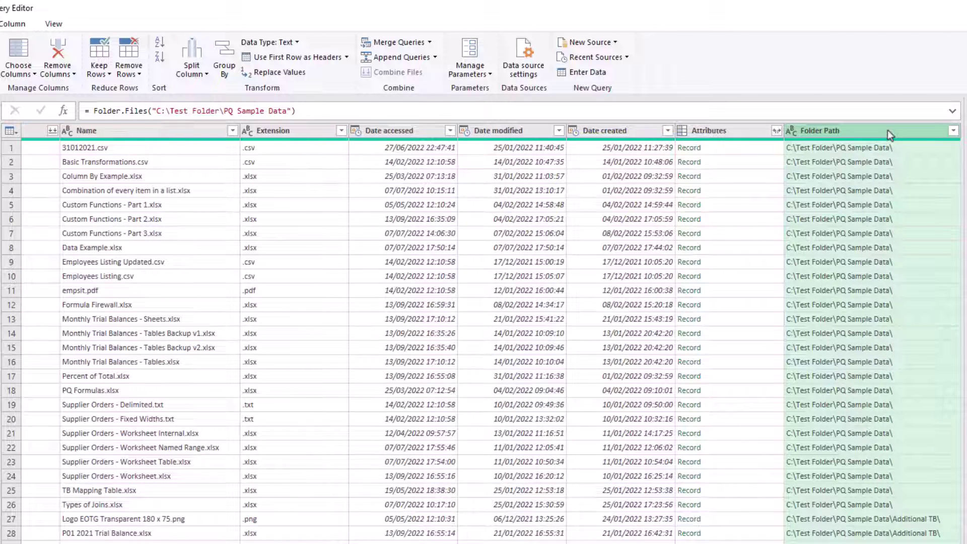
scroll(457, 344, left, 2)
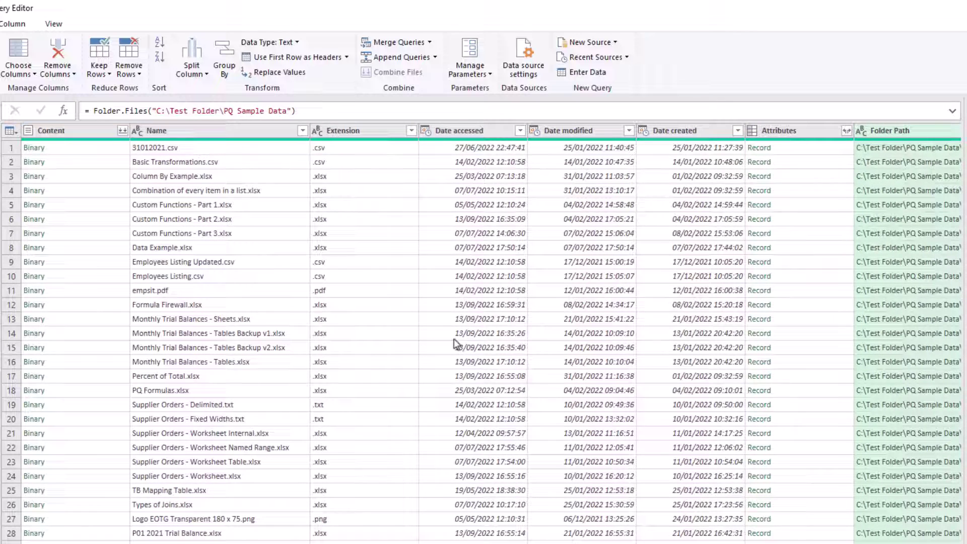
ctrl+click(252, 131)
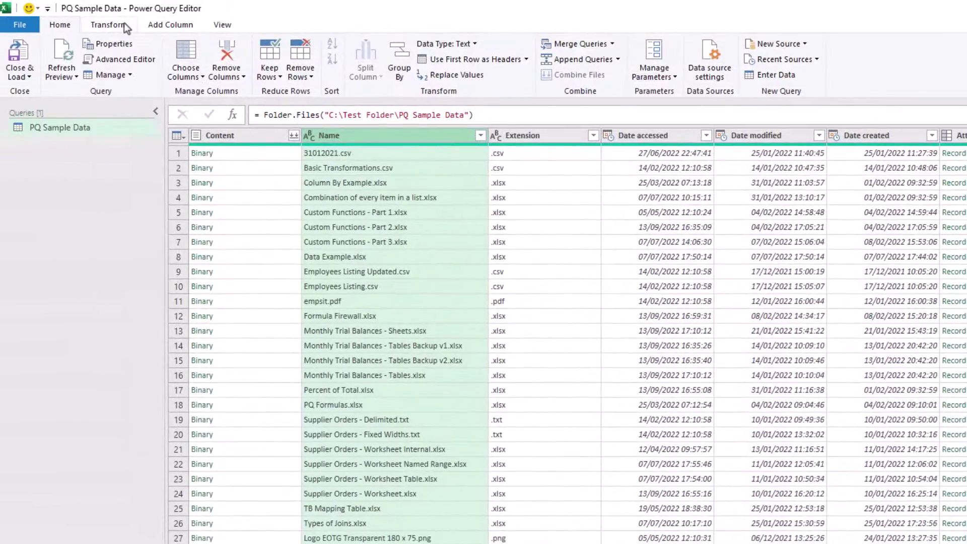
- Merge Folder Path and Name into a new column named 'Full File Path'
click(124, 24)
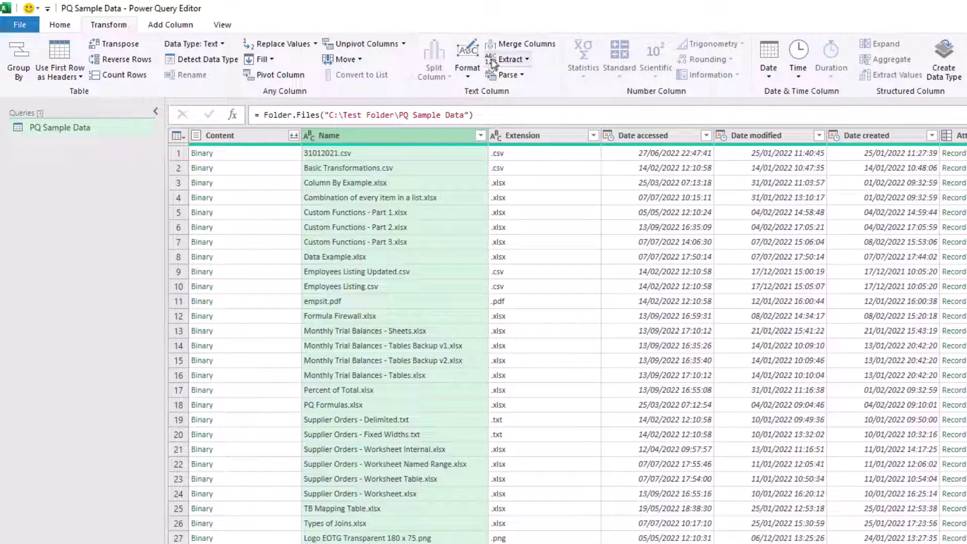
click(533, 44)
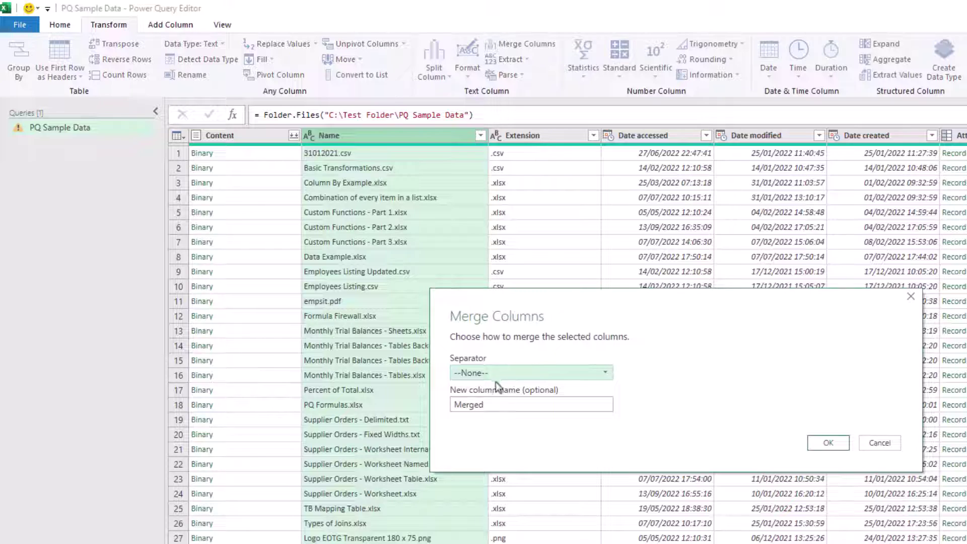
drag(514, 404, 450, 407)
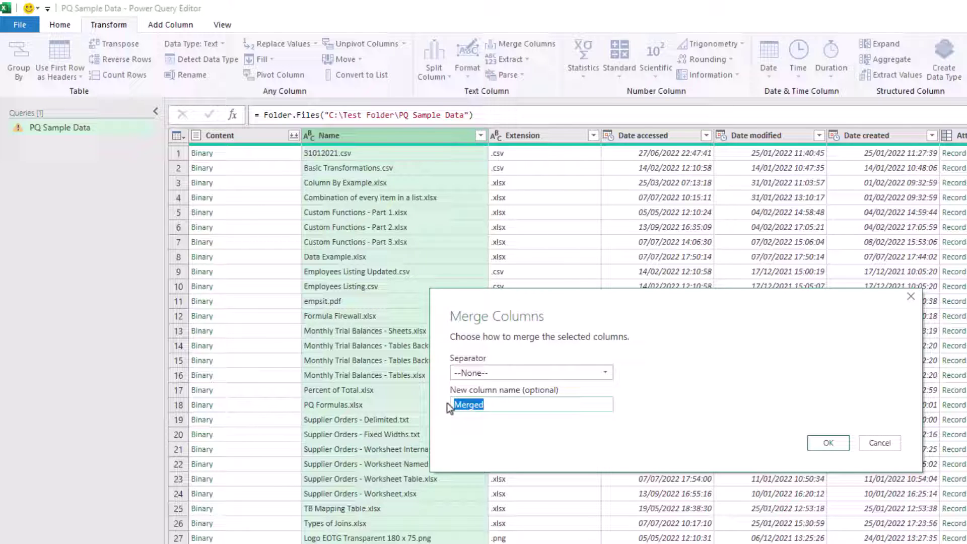
text(Full File Path)
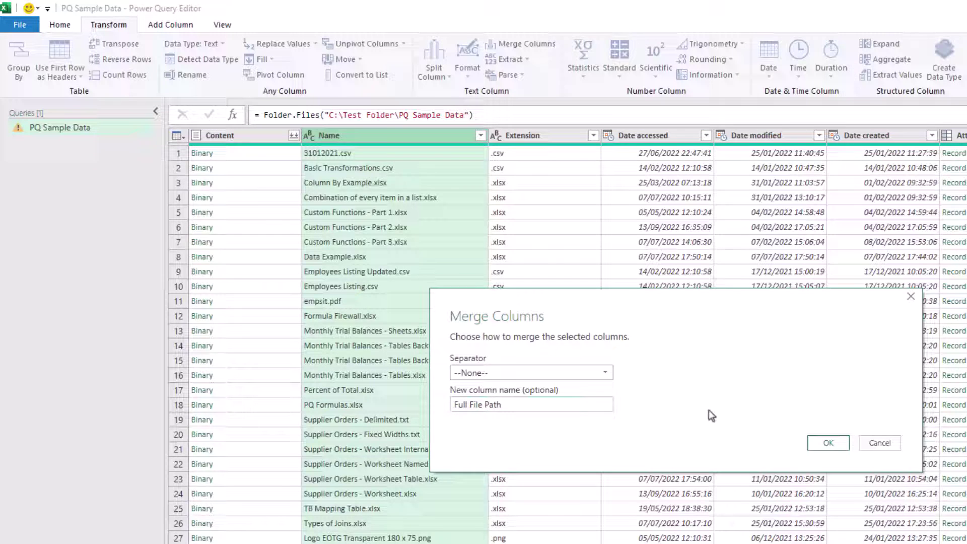
click(827, 443)
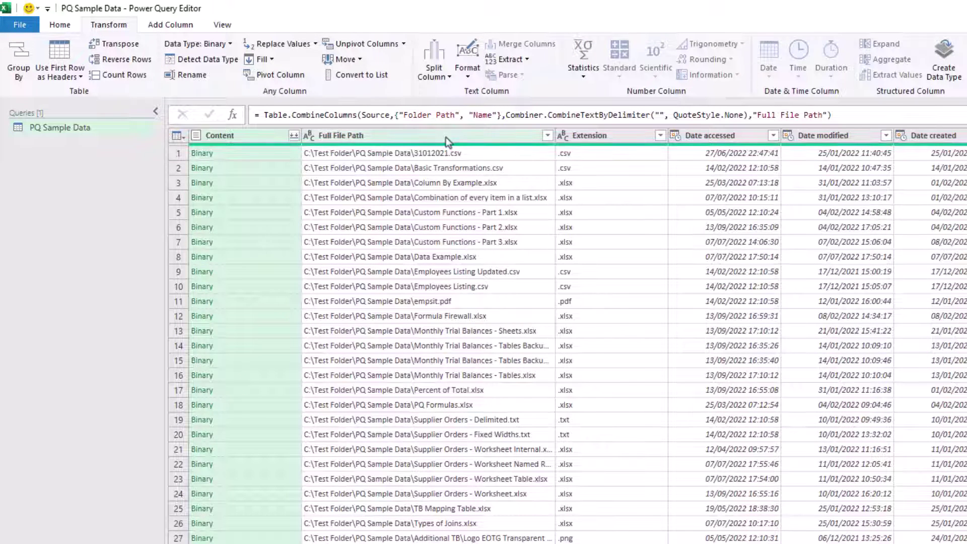
- Remove all columns except Full File Path and widen it to show whole paths
right_click(446, 136)
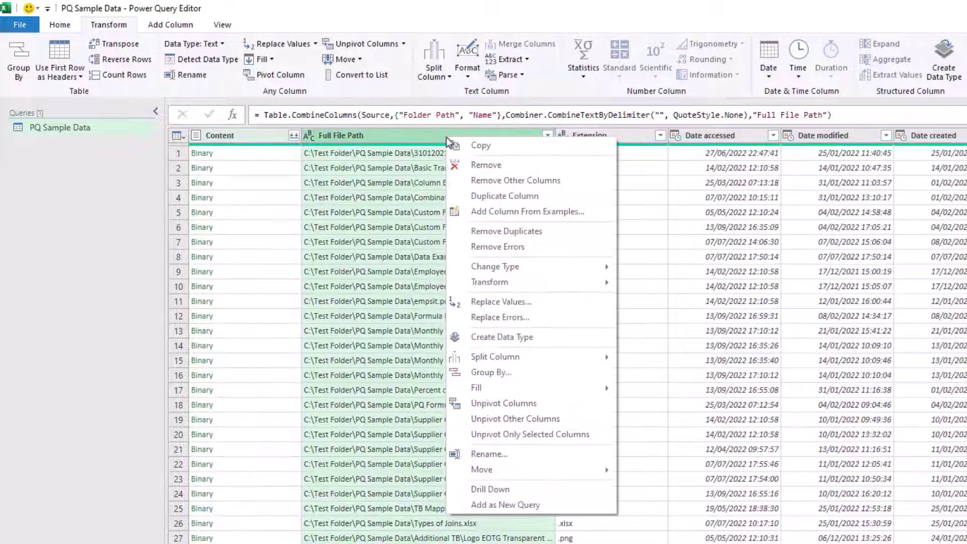
click(506, 180)
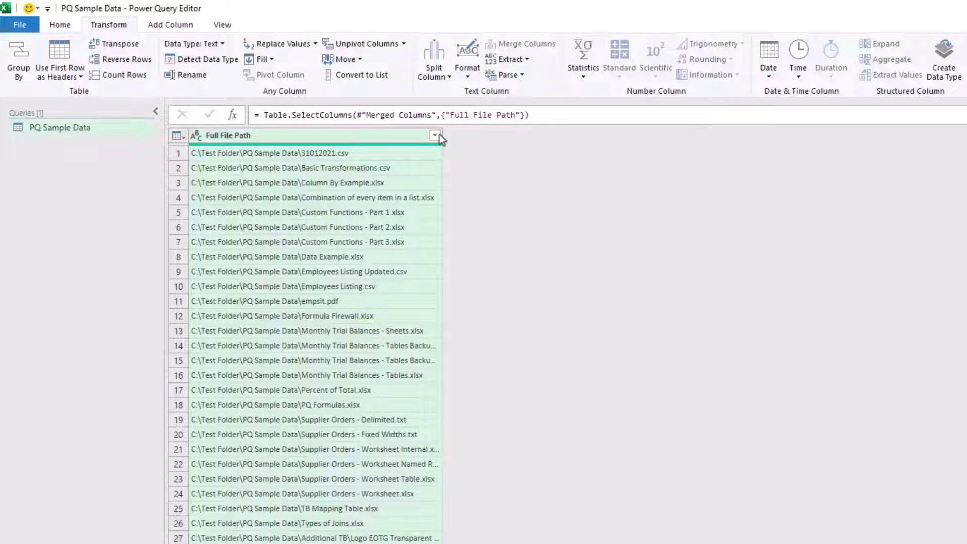
drag(442, 137, 589, 138)
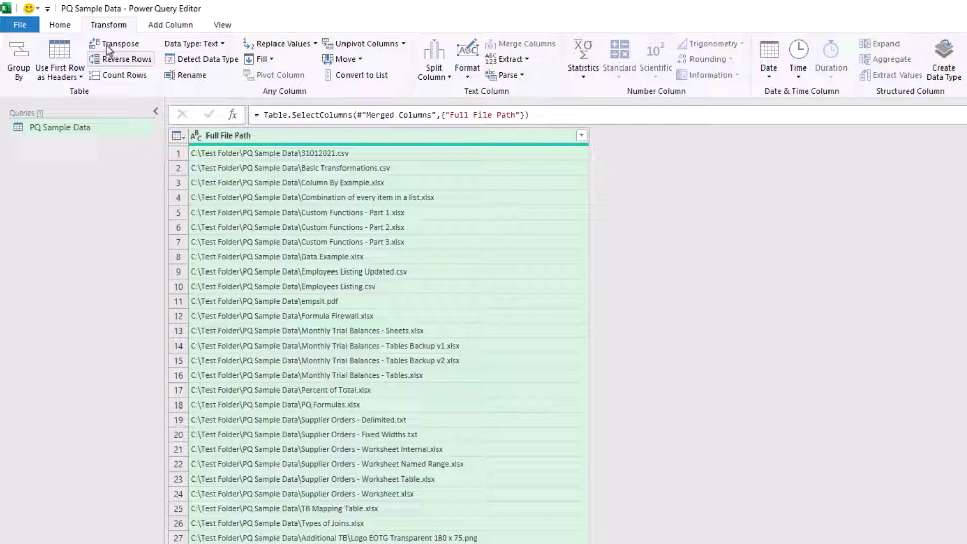
- Load the query as a table on the existing worksheet at cell $A$1
click(57, 26)
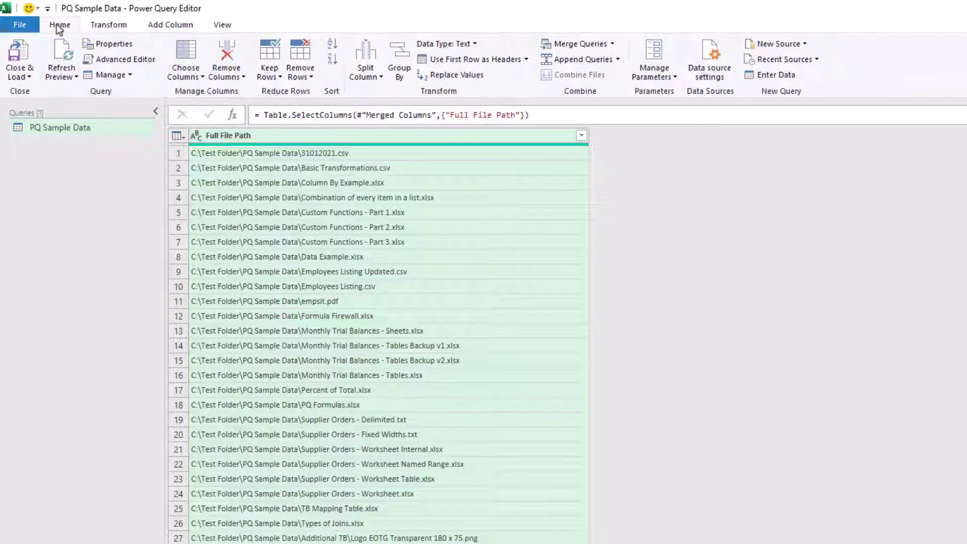
click(19, 73)
click(56, 107)
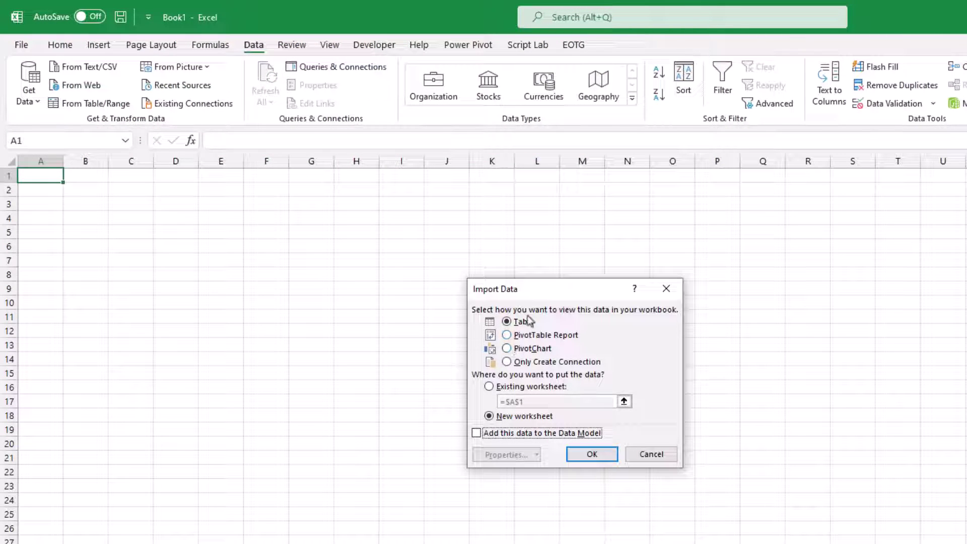
click(517, 387)
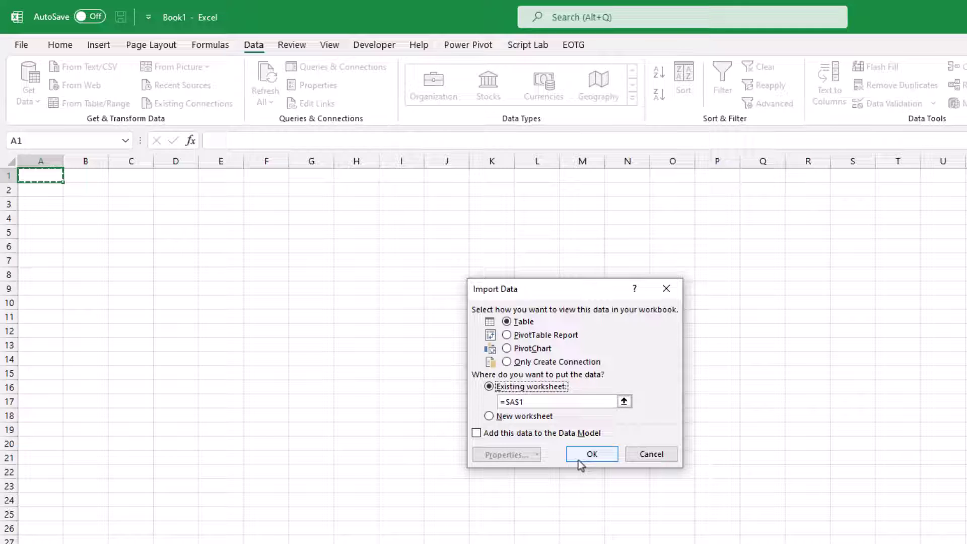
click(591, 454)
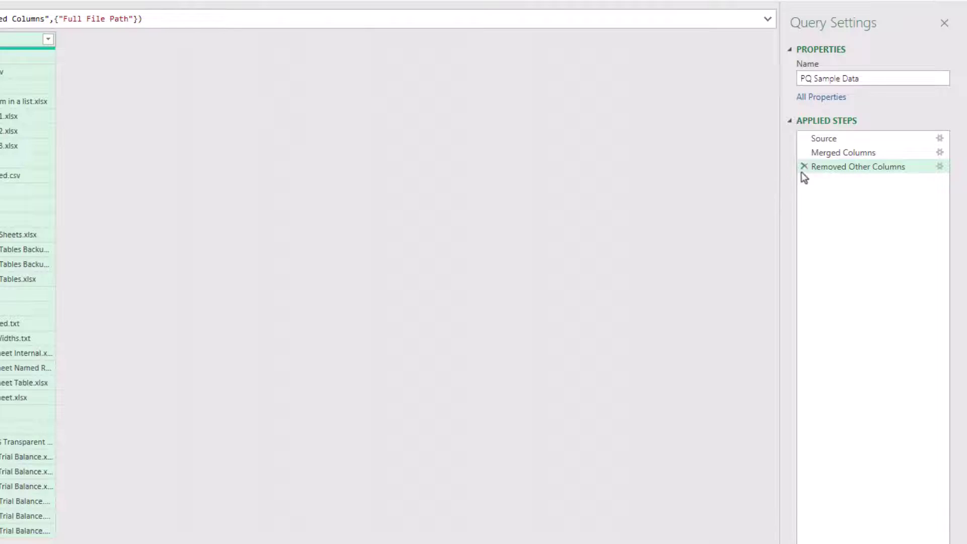
- Delete the Removed Other Columns and Merged Columns applied steps, leaving only Source
click(804, 167)
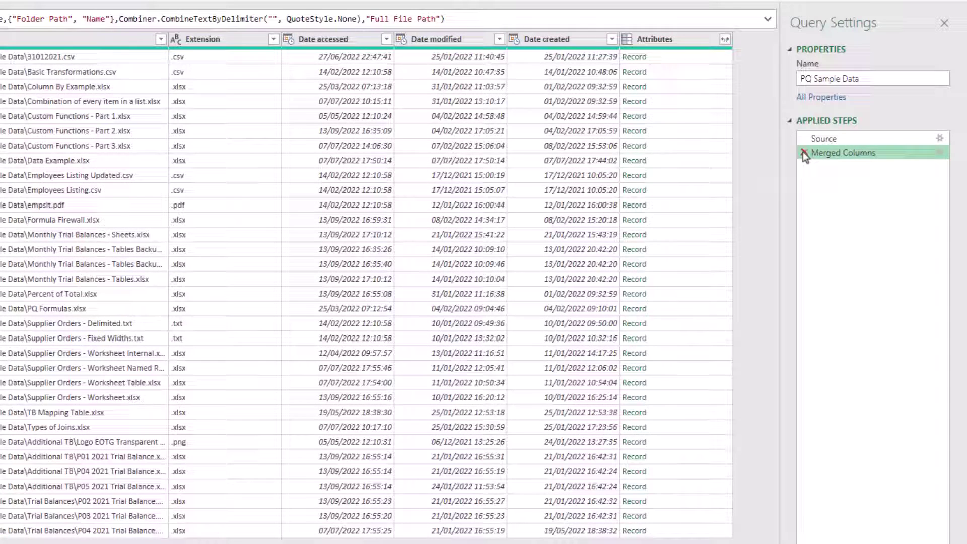
click(803, 152)
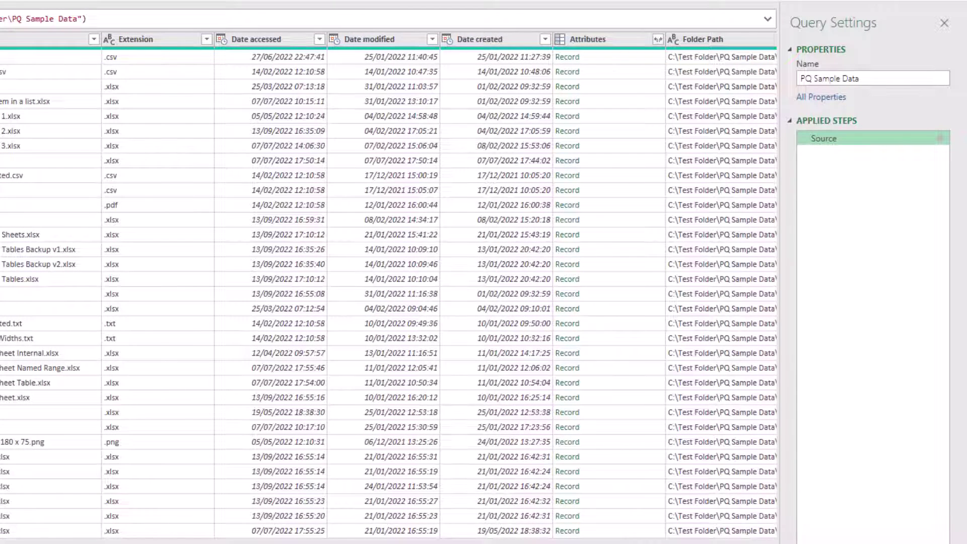
scroll(387, 287, right, 3)
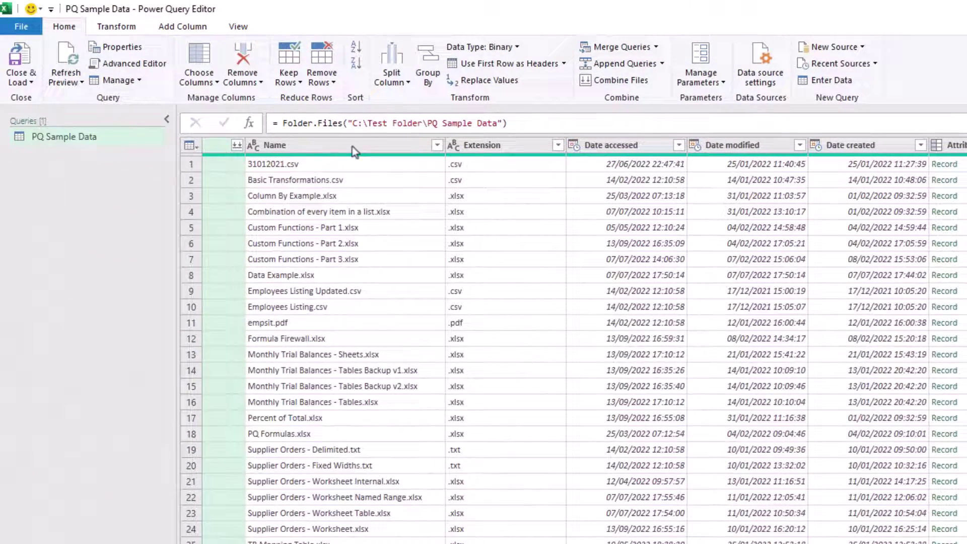
- Change the Source formula from Folder.Files to Folder.Contents and inspect the Additional TB row
click(339, 123)
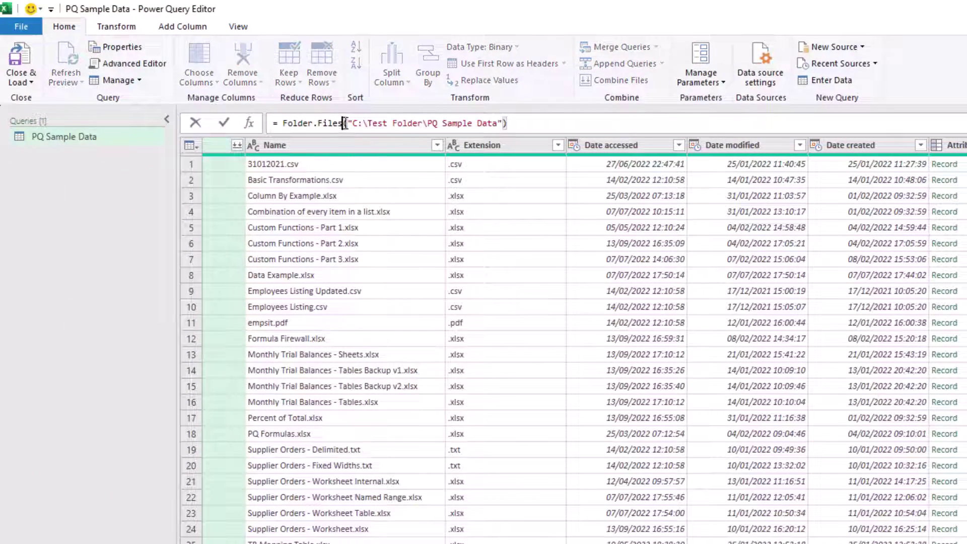
key(BackSpace)
key(BackSpace)
key(BackSpace)
key(BackSpace)
key(BackSpace)
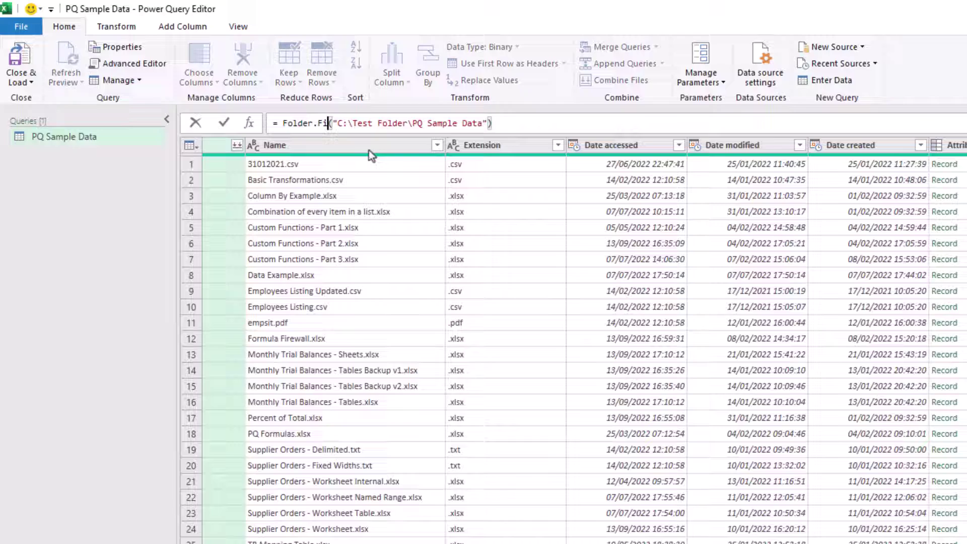
text(Contents)
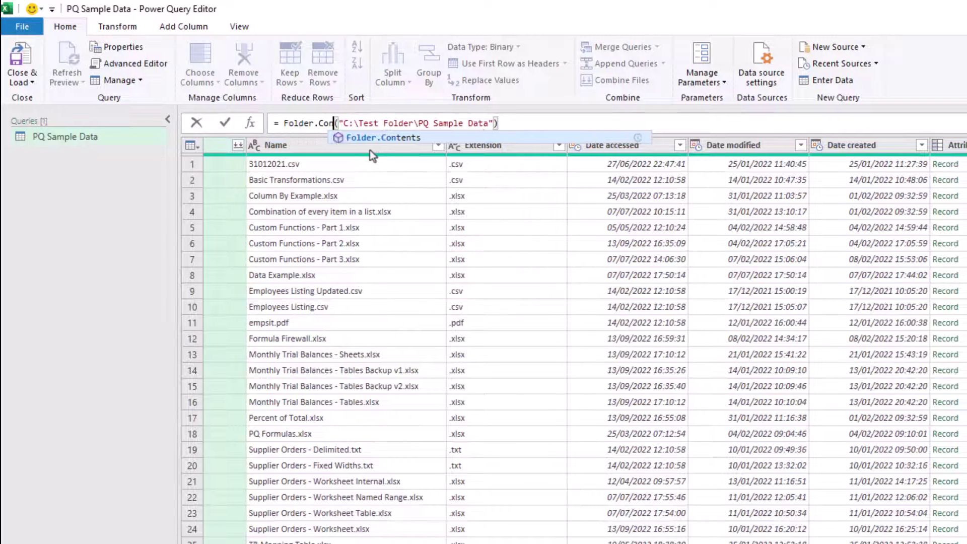
key(Return)
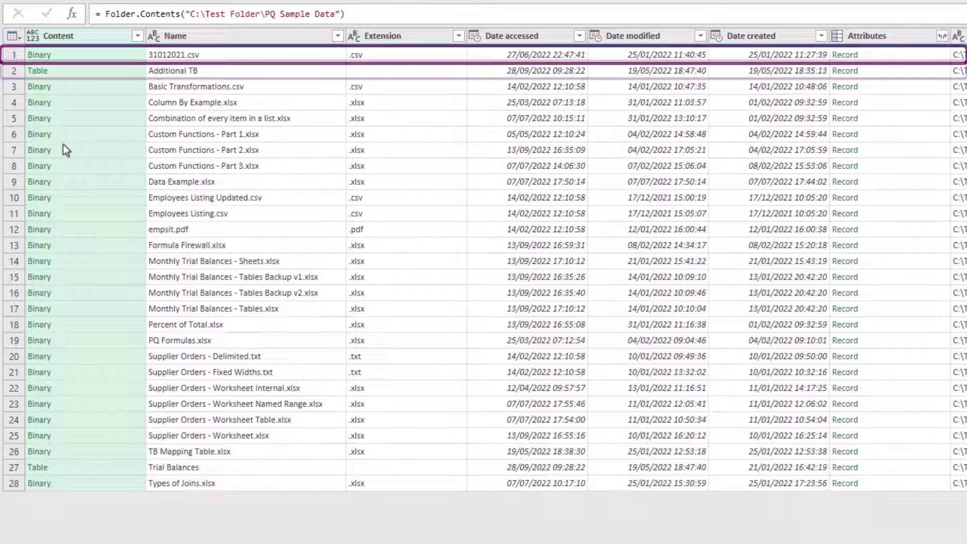
click(153, 74)
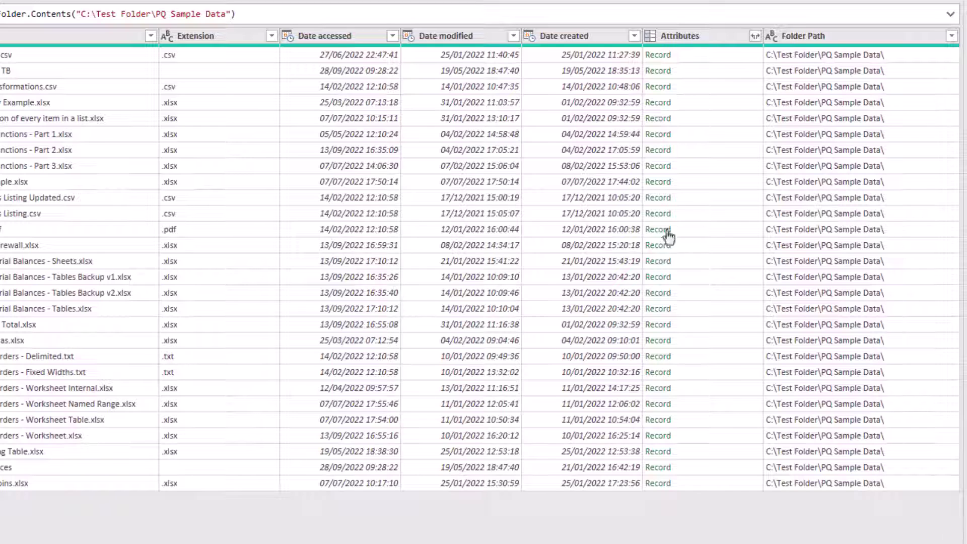
- Expand Attributes into Content Type, Kind, Size and other columns without the original-name prefix
click(757, 35)
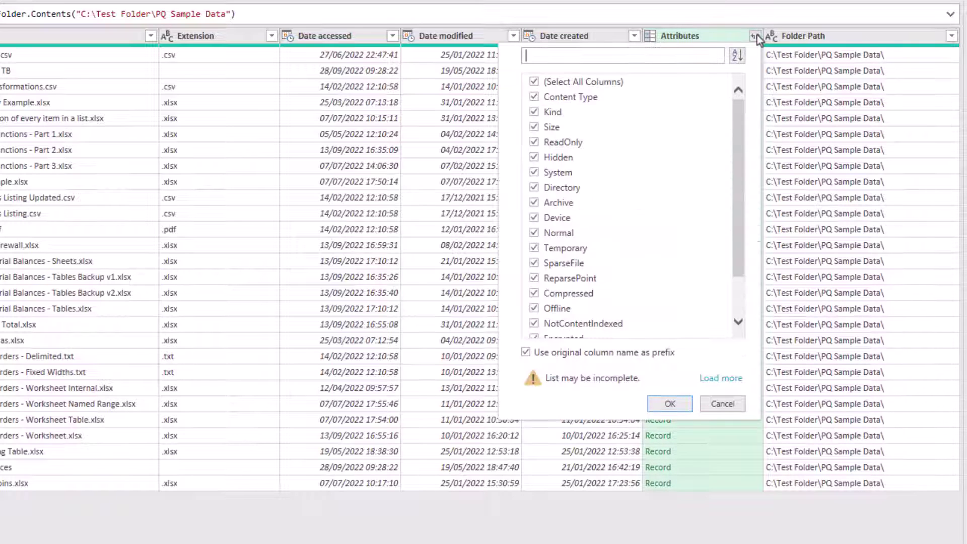
drag(733, 116, 733, 184)
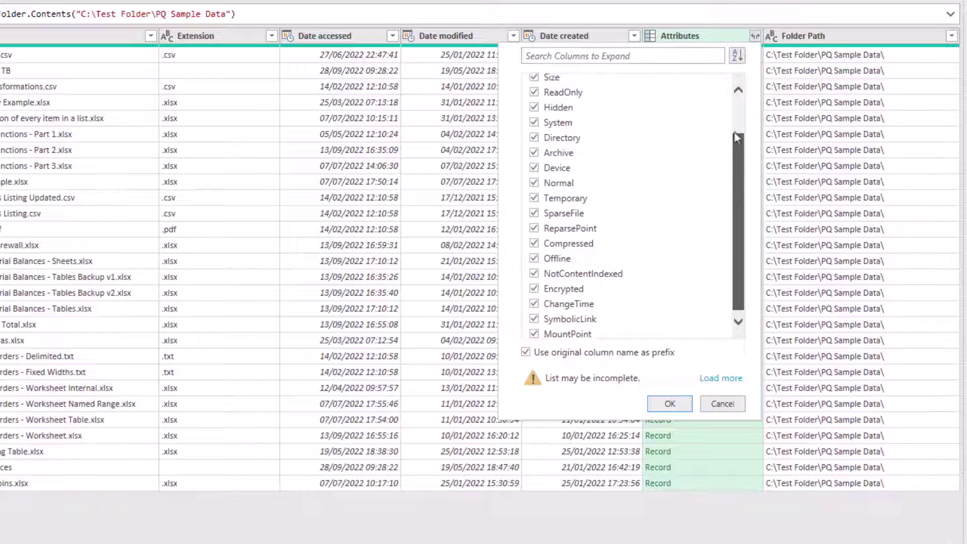
scroll(705, 131, up, 3)
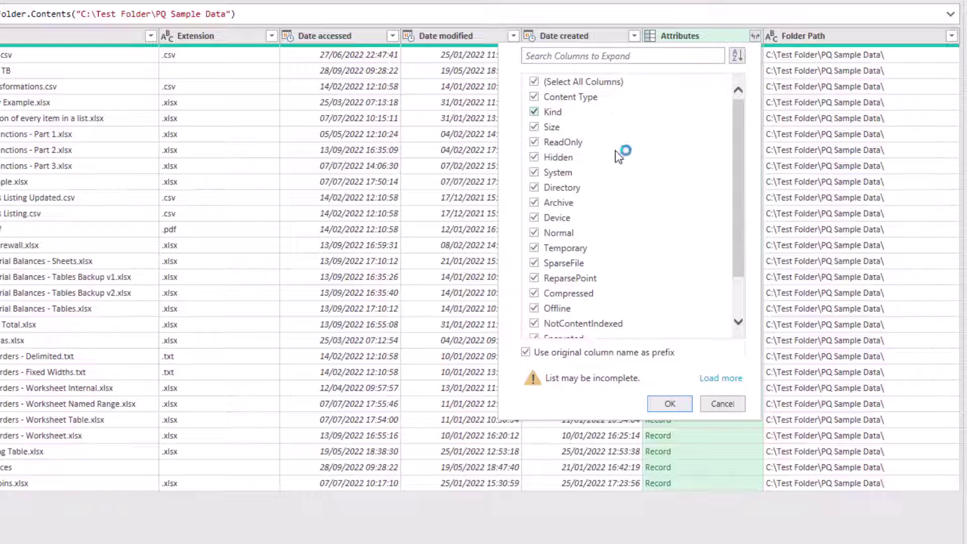
click(536, 355)
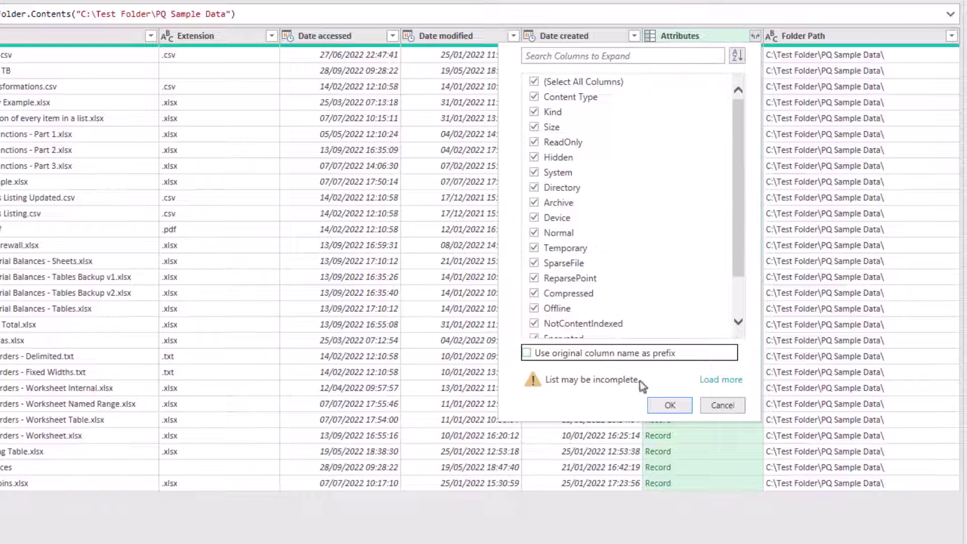
click(660, 406)
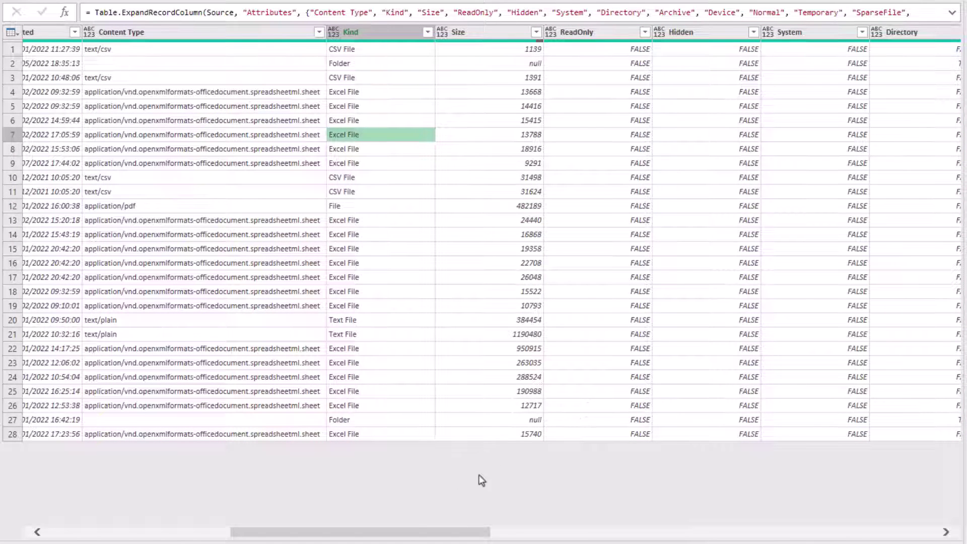
drag(402, 534, 462, 533)
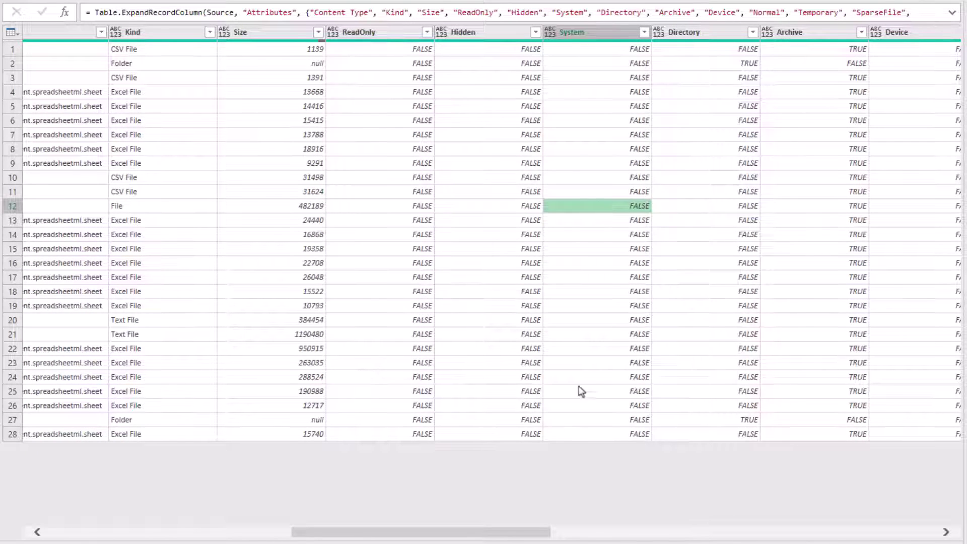
mouse_move(492, 534)
mouse_down()
mouse_move(712, 536)
mouse_move(306, 532)
mouse_move(188, 521)
mouse_up()
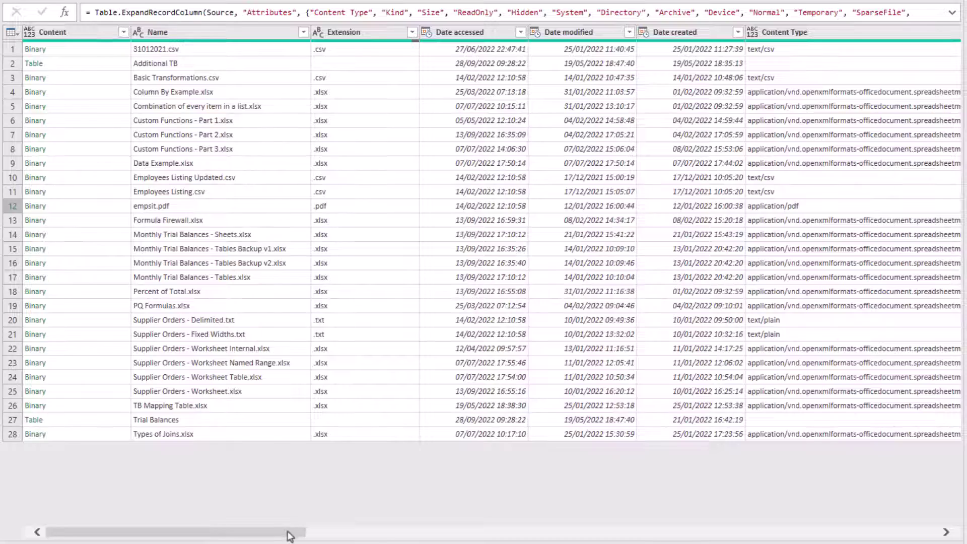
drag(290, 535, 422, 538)
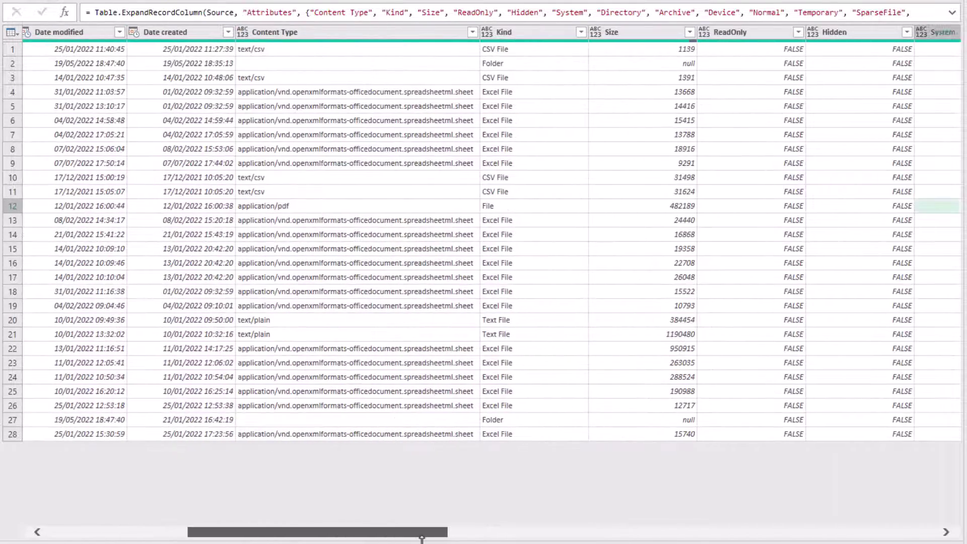
- Filter the Size column to values greater than 20000, leaving 12 files
click(689, 32)
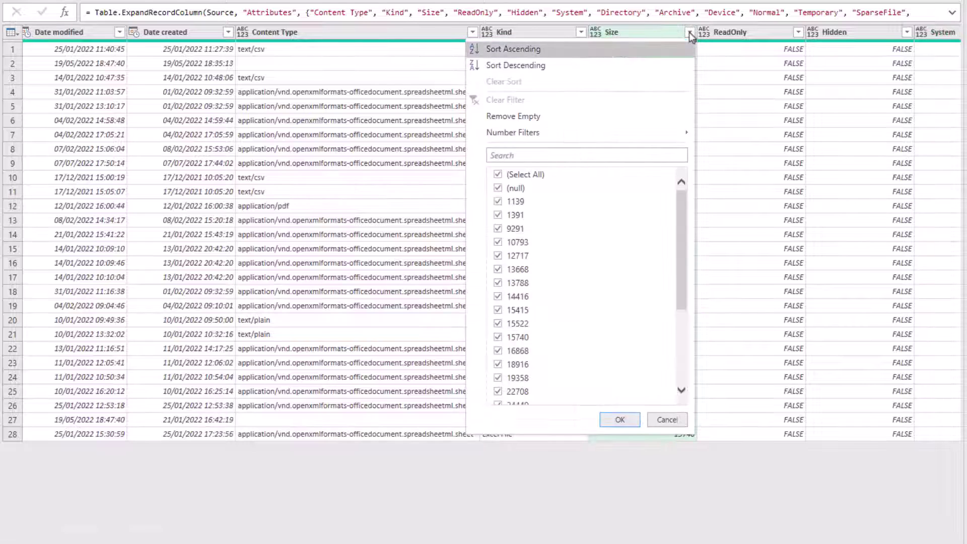
mouse_move(581, 131)
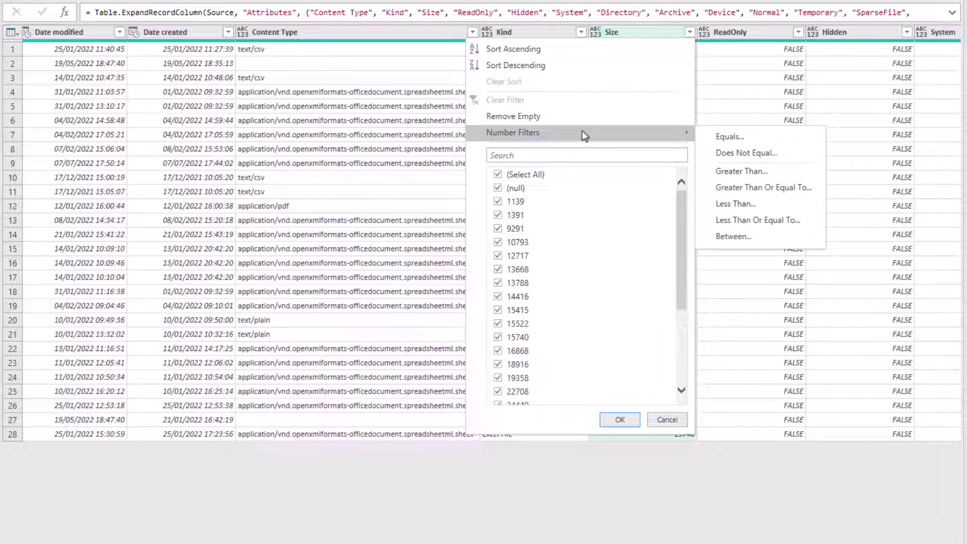
click(745, 172)
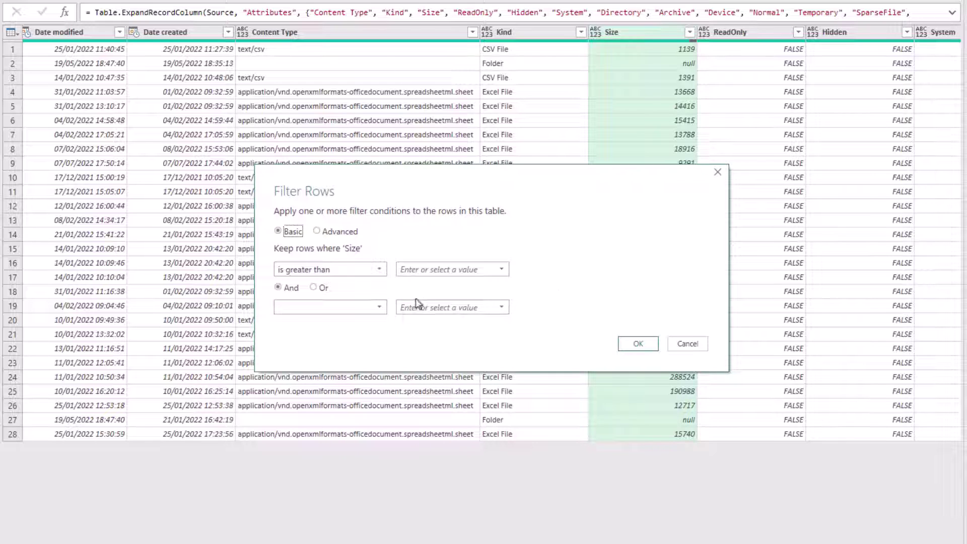
click(427, 274)
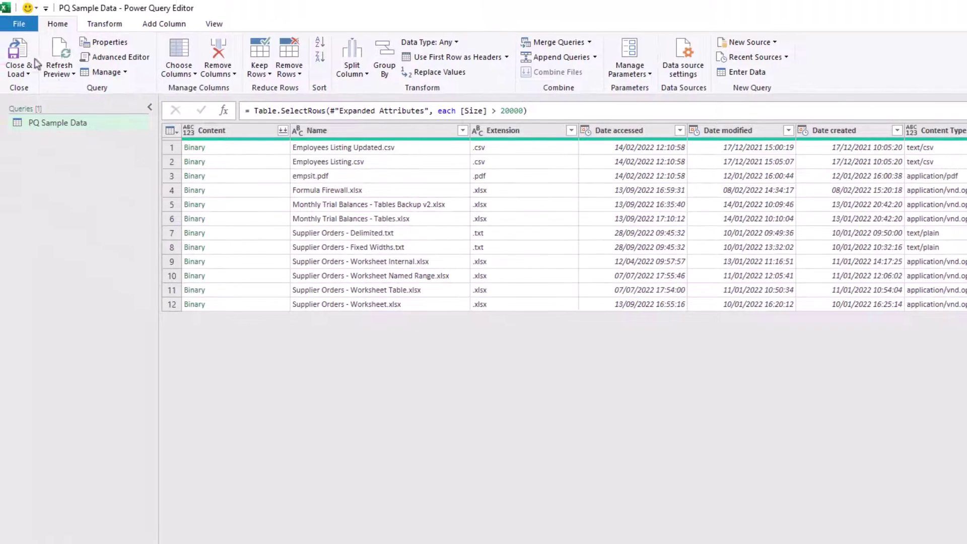
- Close & Load the query to refresh the PQ_Sample_Data table in Excel
click(36, 63)
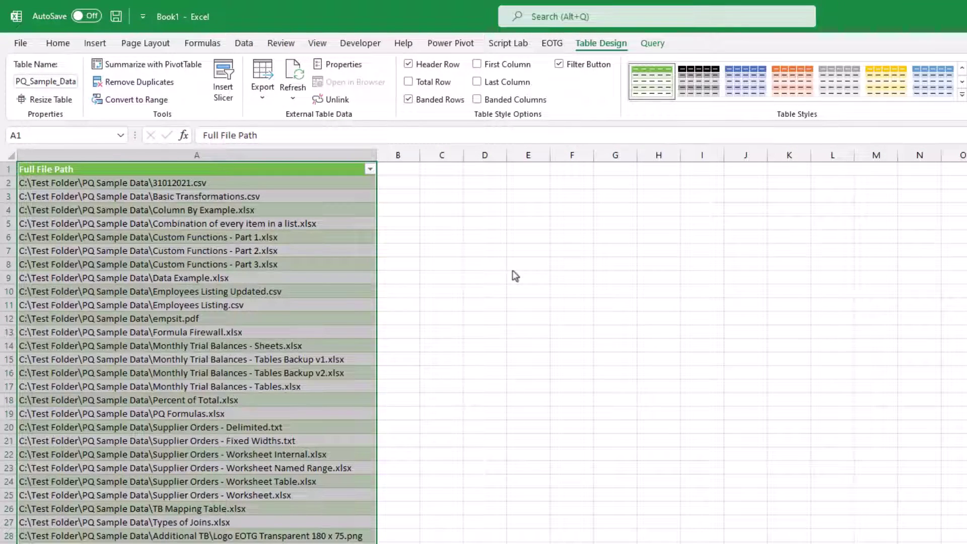